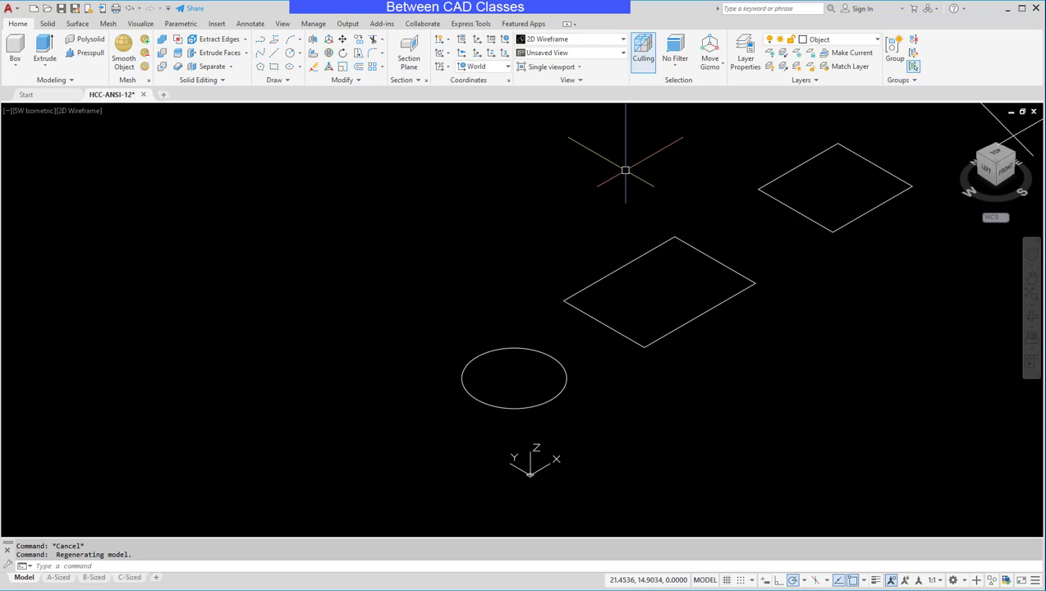
# Check the larger rectangle and top square profiles by selecting their edges, then reposition the view.
pyautogui.click(617, 268)
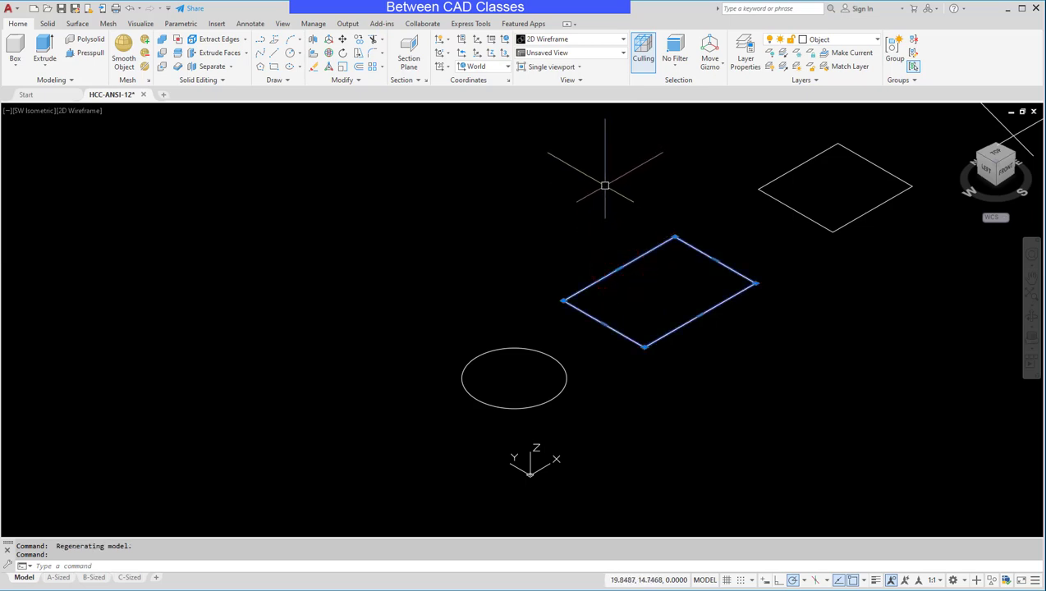
pyautogui.press('Escape')
pyautogui.click(804, 215)
pyautogui.click(875, 169)
pyautogui.press('Escape')
pyautogui.moveTo(902, 306); pyautogui.dragTo(512, 476, button='middle')
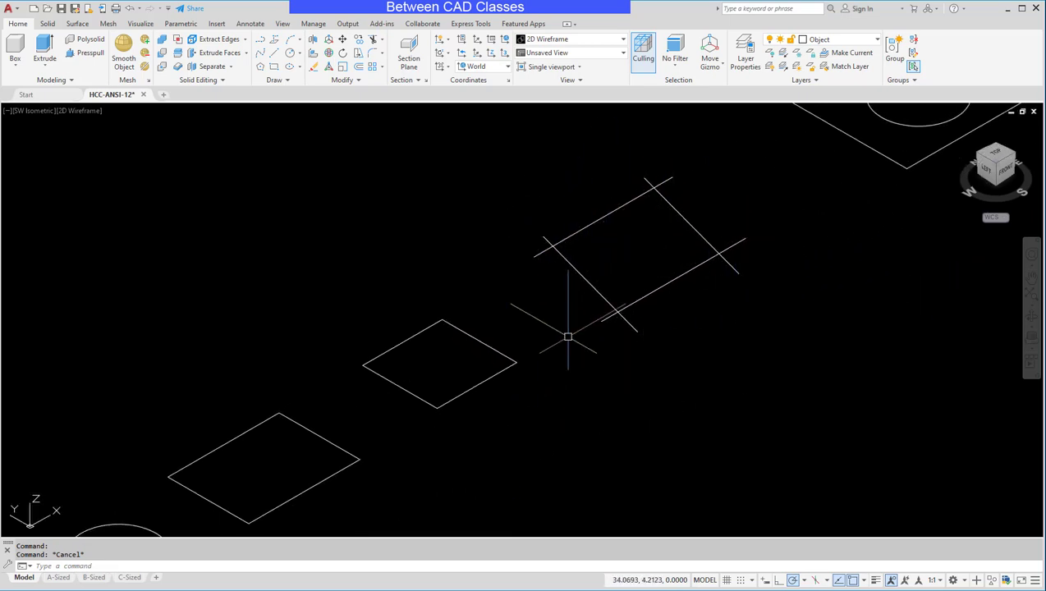
pyautogui.moveTo(654, 391)
pyautogui.mouseDown(button='middle')
pyautogui.moveTo(920, 255)
pyautogui.moveTo(918, 231)
pyautogui.mouseUp(button='middle')
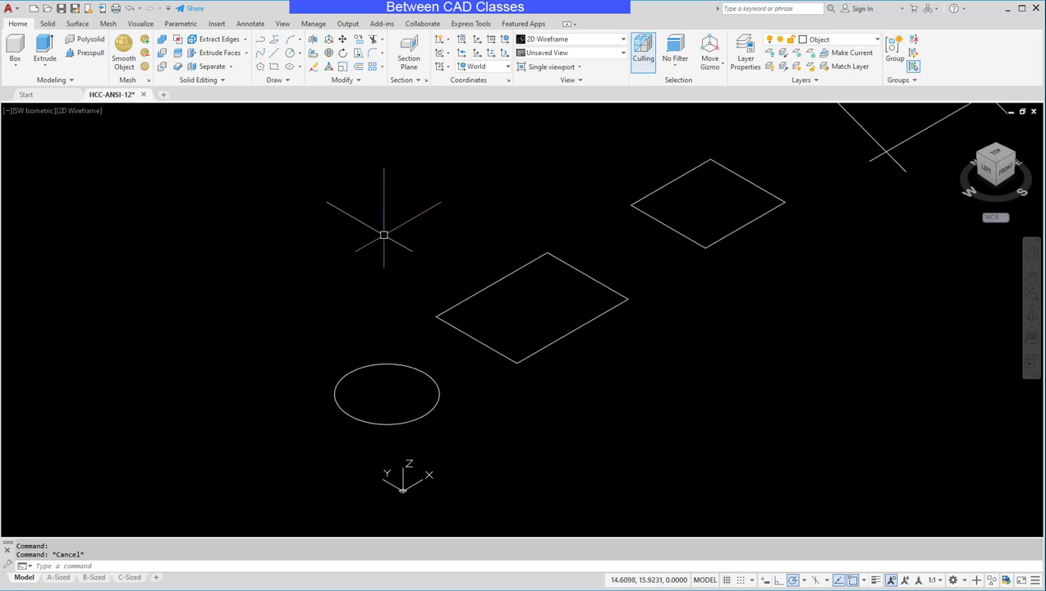
# Extrude the circle 4 units into a solid cylinder.
pyautogui.click(44, 51)
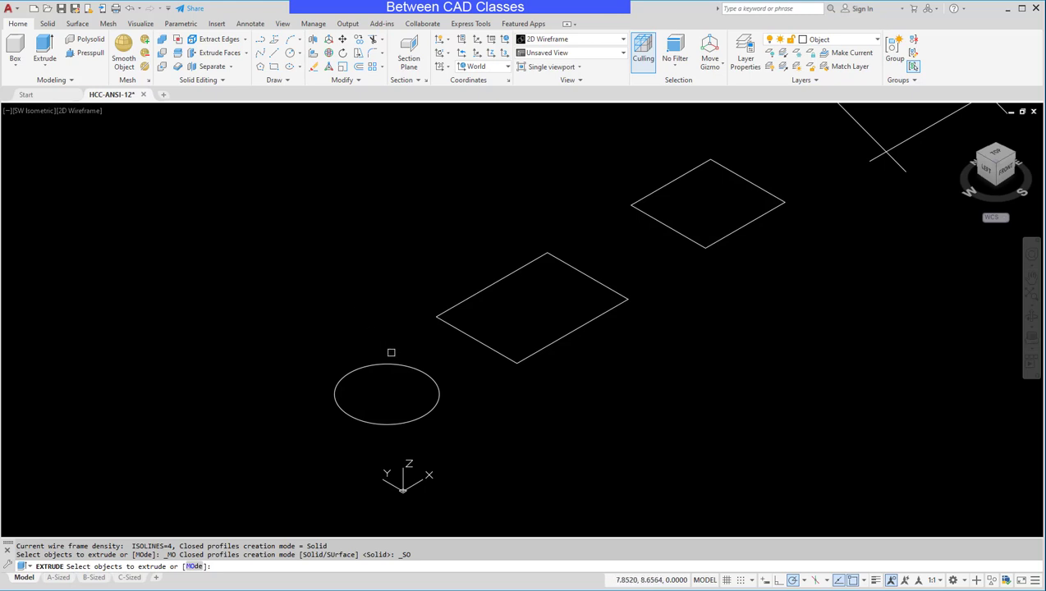
pyautogui.click(400, 364)
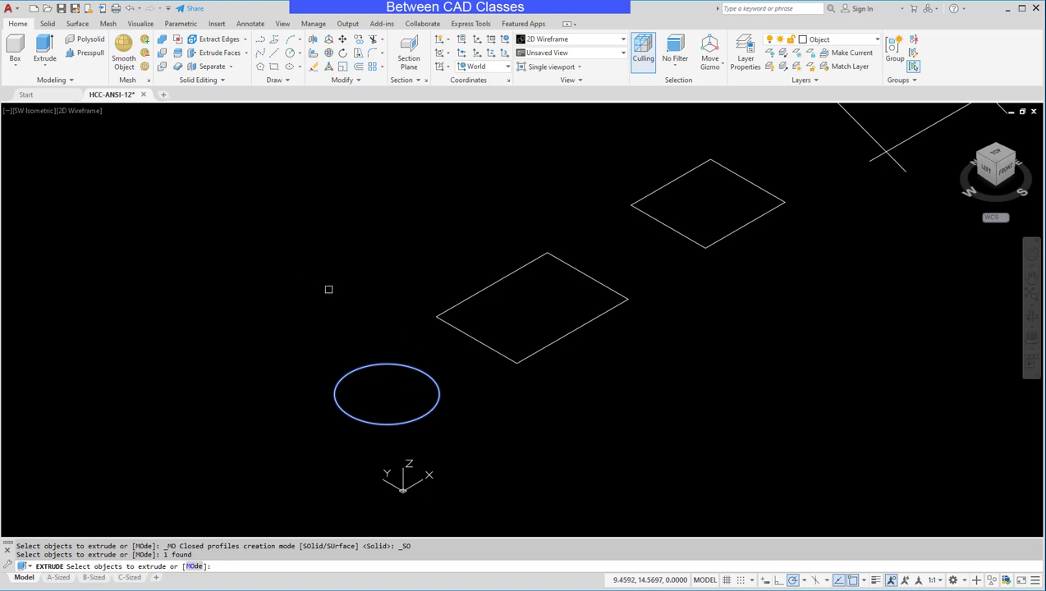
pyautogui.press('Return')
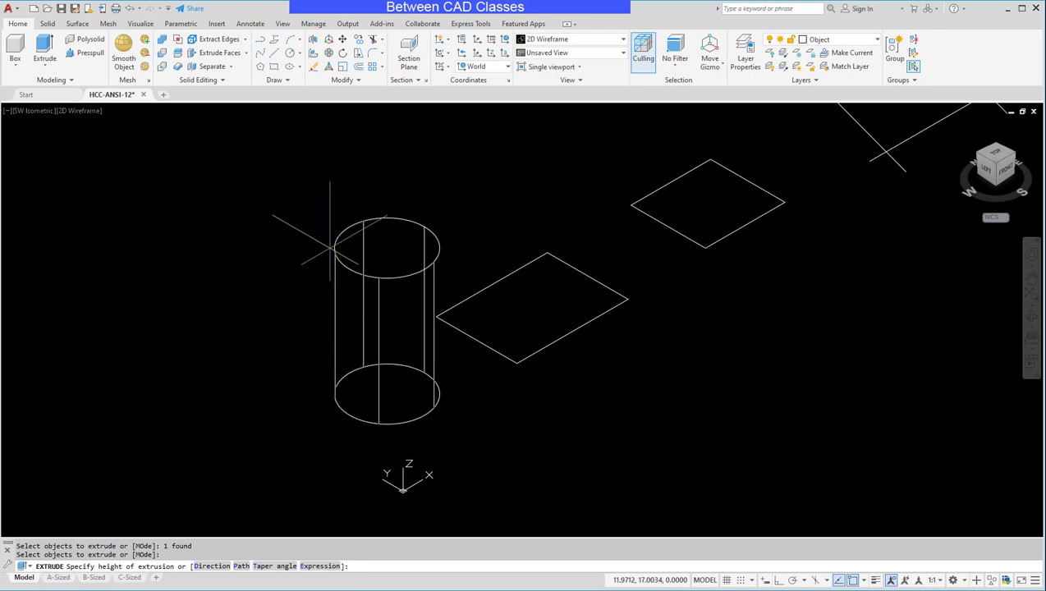
pyautogui.press('Return')
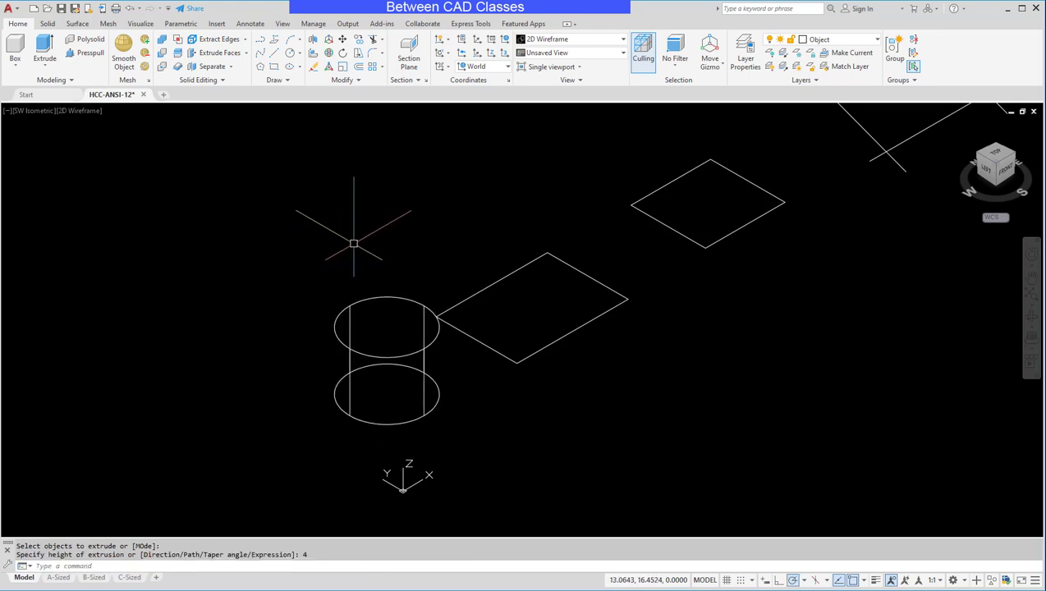
# Switch to the Shaded with edges visual style and extrude the larger rectangle to -5.
pyautogui.click(76, 110)
pyautogui.click(105, 202)
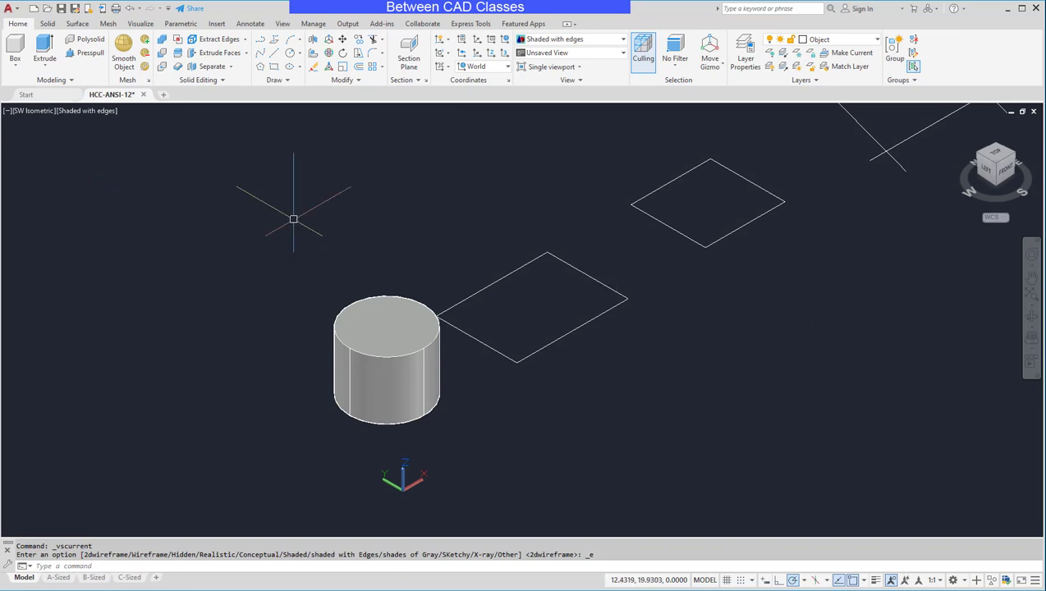
pyautogui.click(43, 45)
pyautogui.click(497, 276)
pyautogui.press('Return')
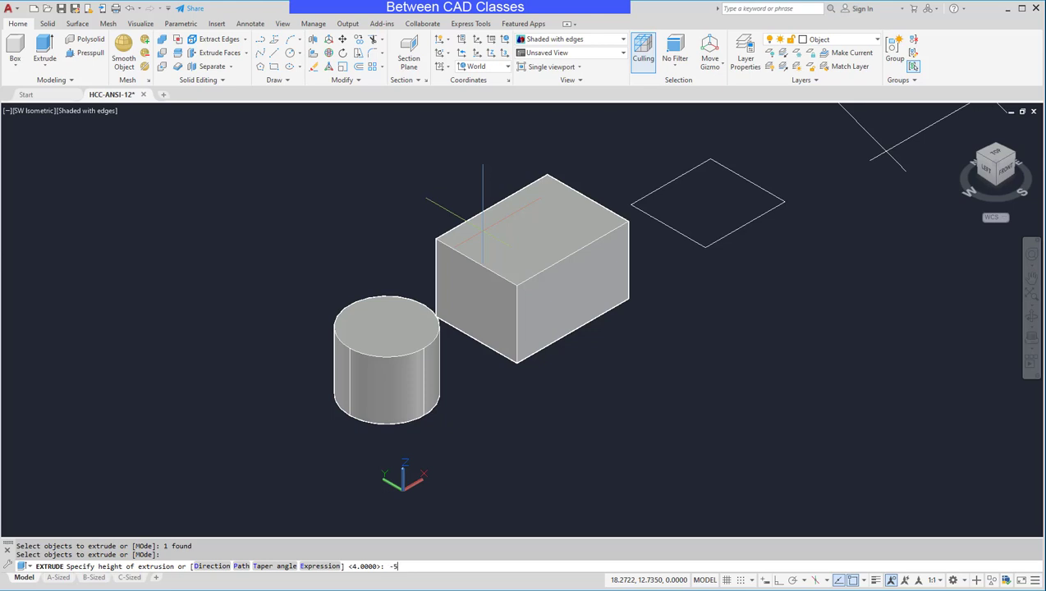
pyautogui.write('-5')
pyautogui.press('Return')
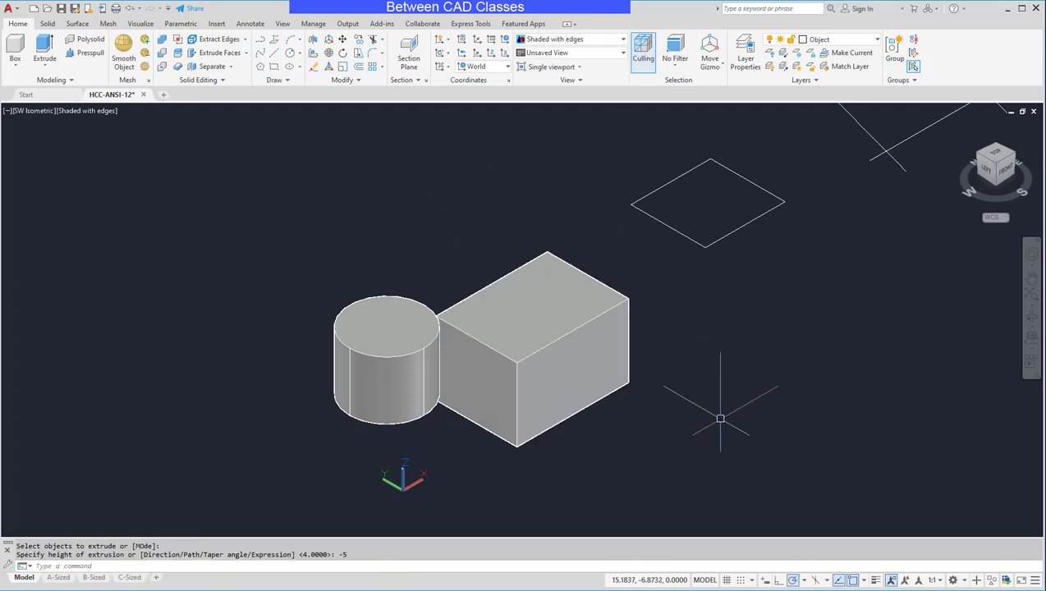
pyautogui.keyDown('shift'); pyautogui.moveTo(725, 375); pyautogui.dragTo(707, 387, button='middle'); pyautogui.keyUp('shift')
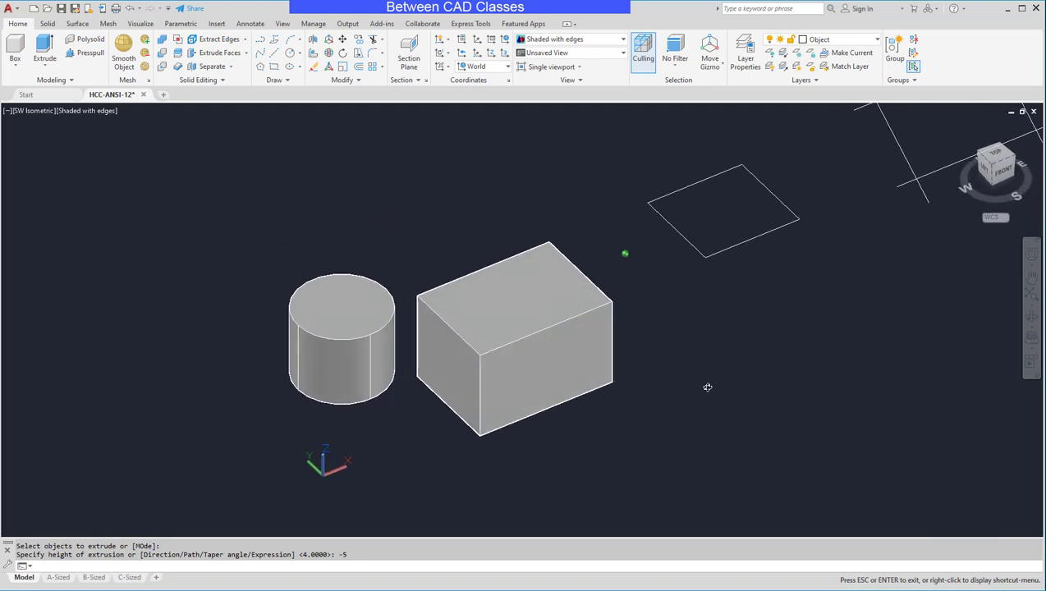
pyautogui.moveTo(812, 287); pyautogui.dragTo(643, 366, button='middle')
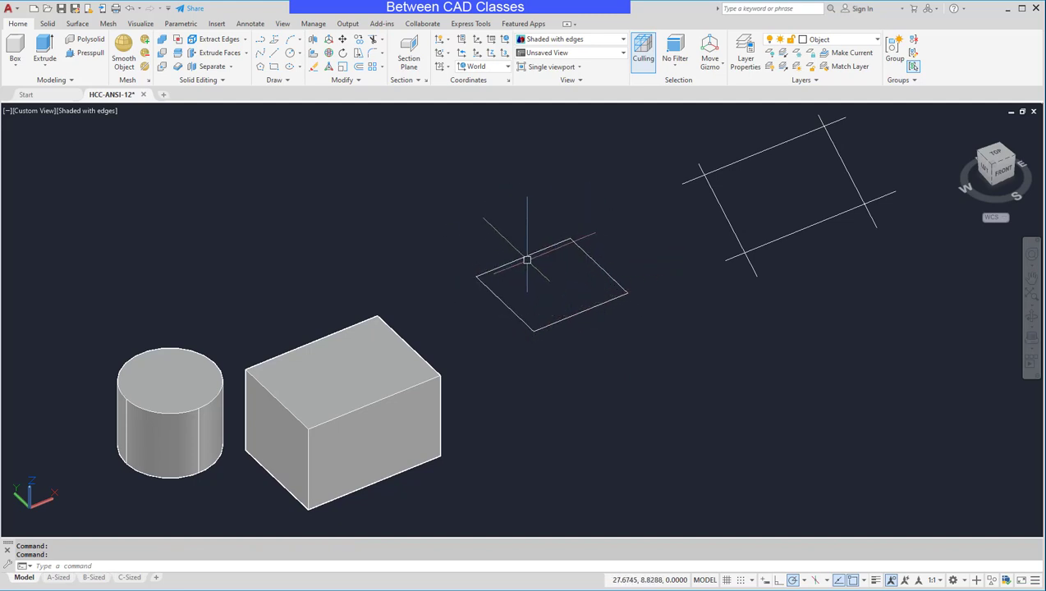
pyautogui.click(47, 49)
pyautogui.click(529, 257)
pyautogui.click(586, 255)
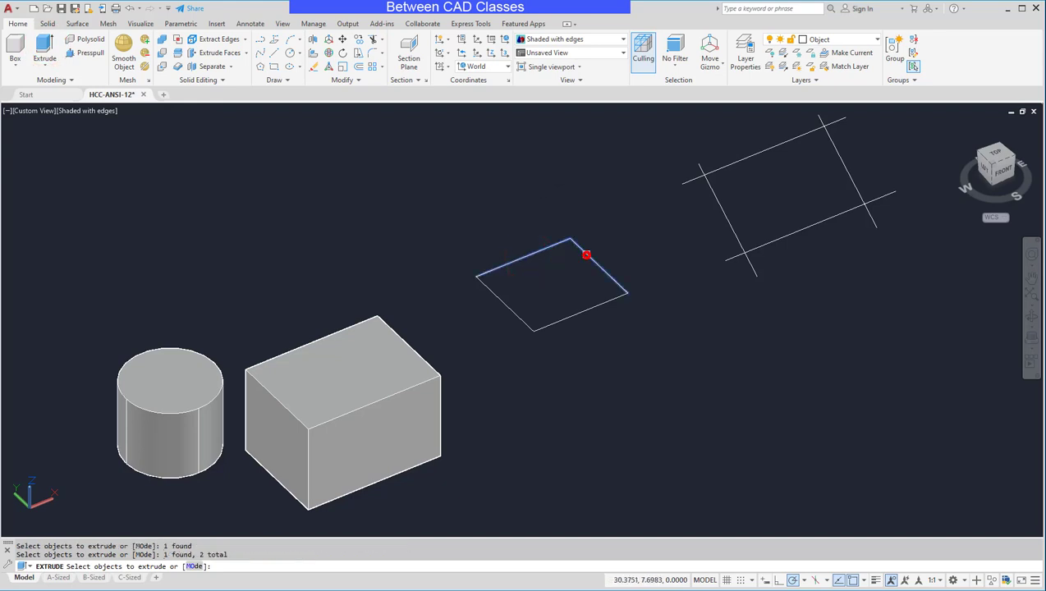
pyautogui.press('Return')
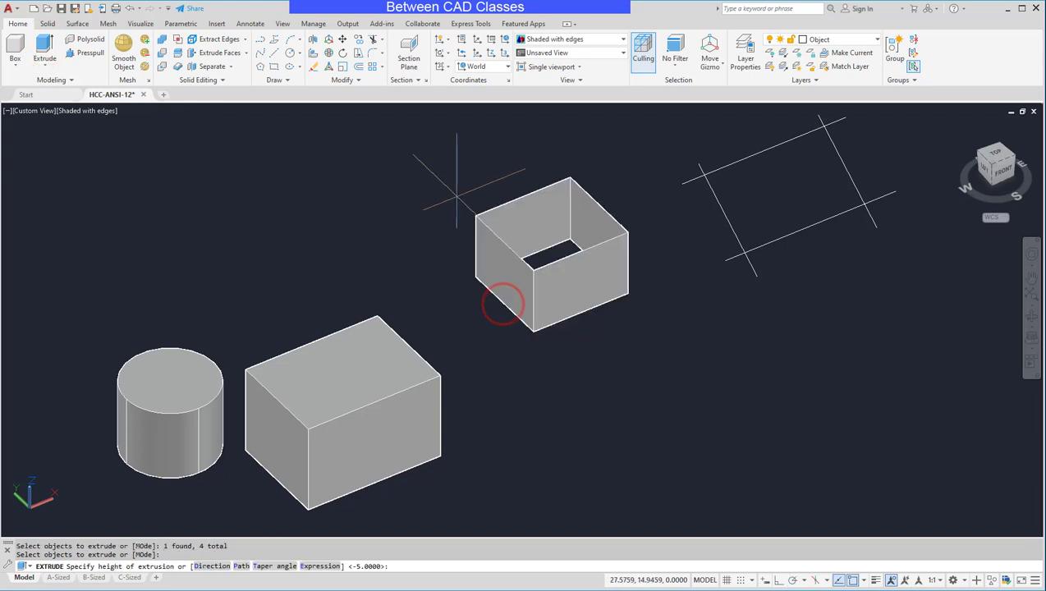
pyautogui.moveTo(443, 168)
pyautogui.mouseDown(button='middle')
pyautogui.moveTo(462, 242)
pyautogui.moveTo(453, 238)
pyautogui.mouseUp(button='middle')
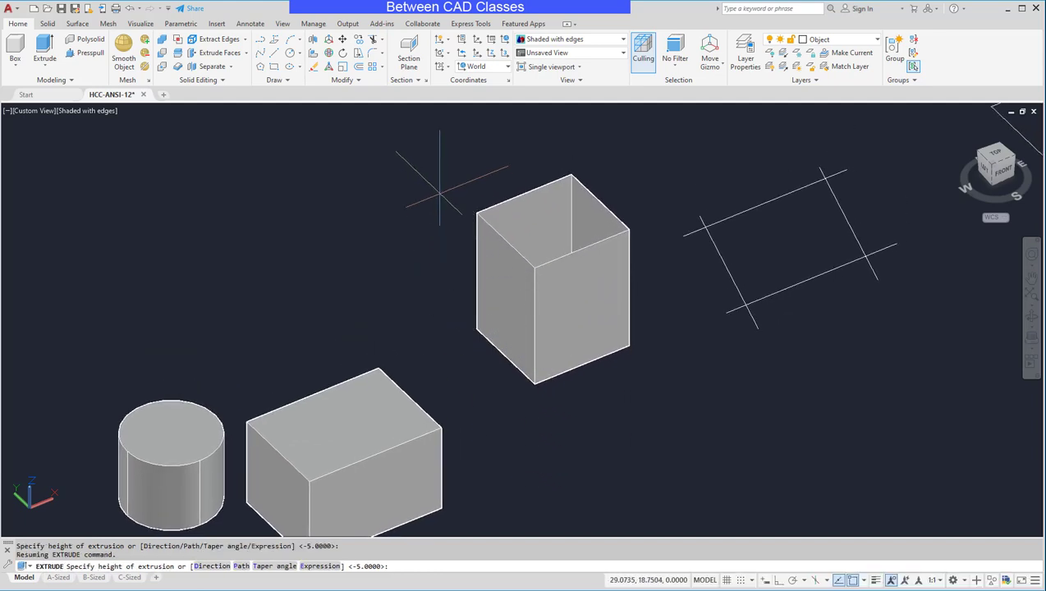
pyautogui.keyDown('shift'); pyautogui.moveTo(447, 254); pyautogui.dragTo(420, 278, button='middle'); pyautogui.keyUp('shift')
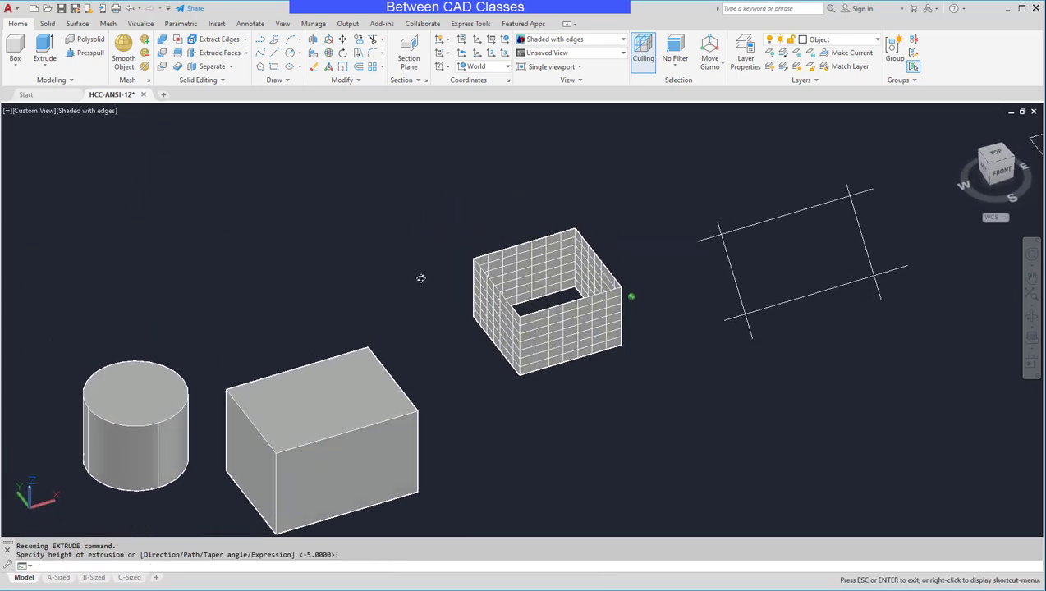
pyautogui.press('Return')
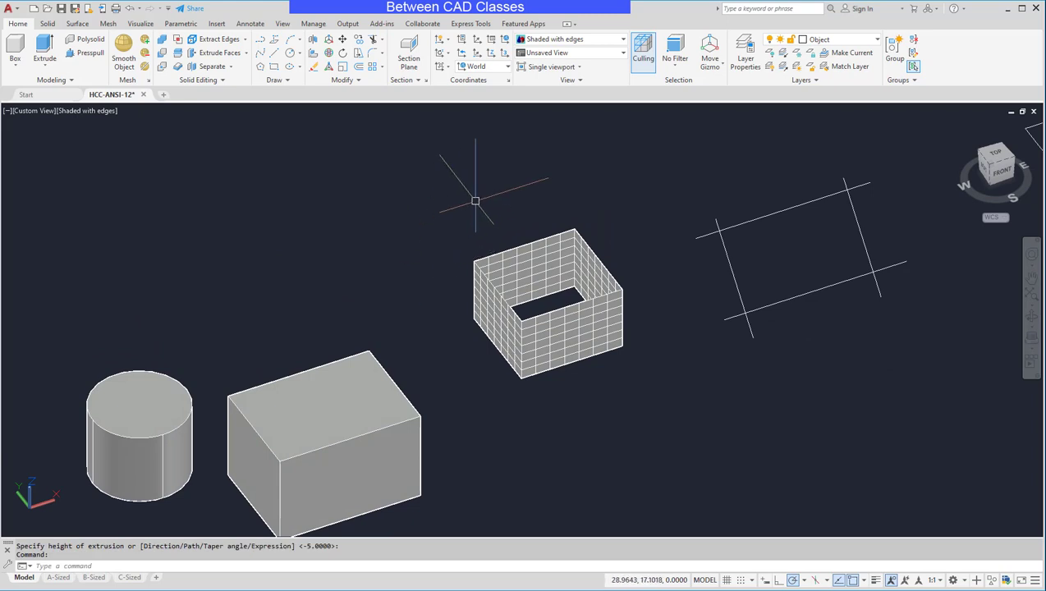
pyautogui.hotkey('ctrl', 'z')
pyautogui.hotkey('ctrl', 'z')
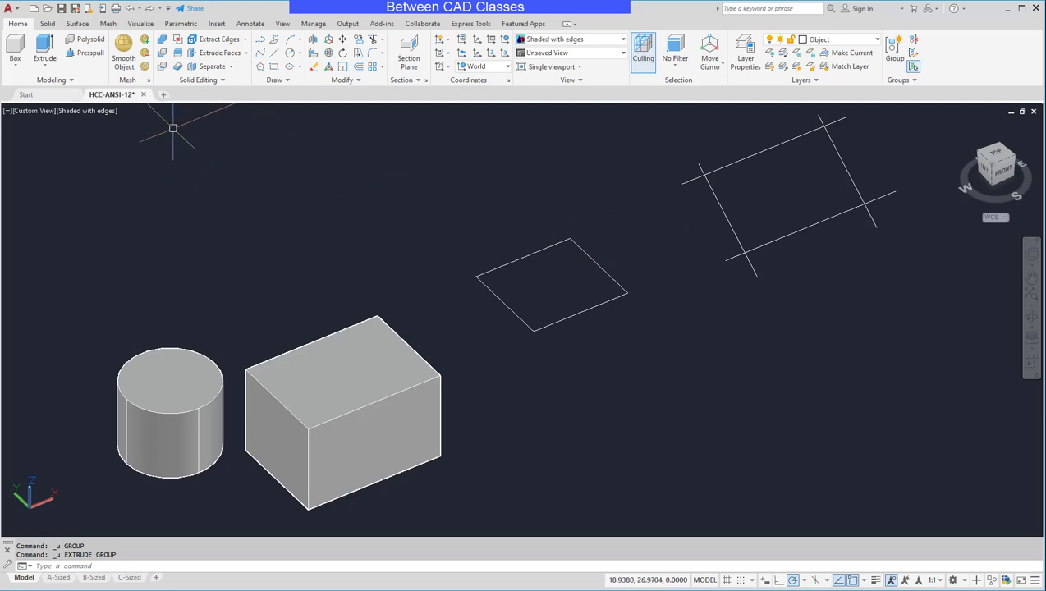
# Join the square's four edges into one closed polyline with a crossing window.
pyautogui.click(353, 82)
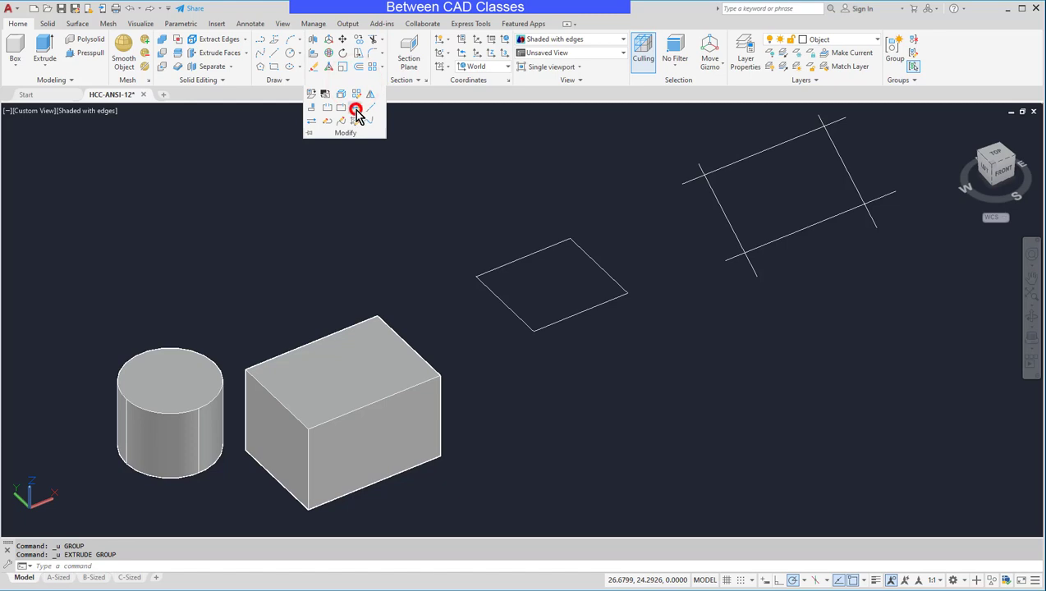
pyautogui.click(356, 110)
pyautogui.click(640, 211)
pyautogui.click(482, 327)
pyautogui.press('Return')
pyautogui.click(502, 264)
pyautogui.press('Escape')
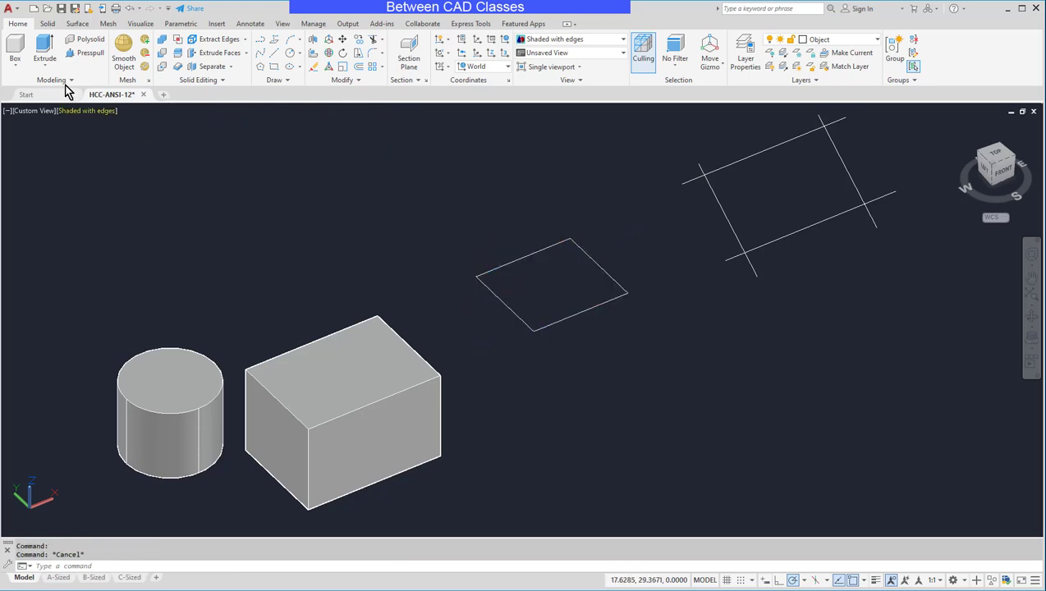
# Extrude the joined square outline 5 units into a solid cube.
pyautogui.click(44, 48)
pyautogui.click(496, 269)
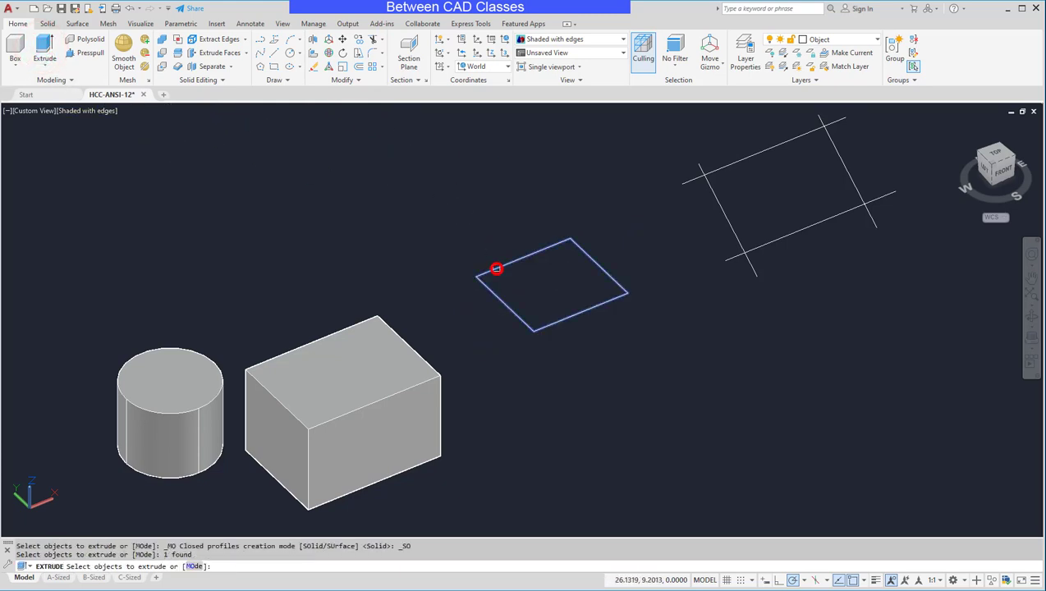
pyautogui.press('Return')
pyautogui.write('5')
pyautogui.press('Return')
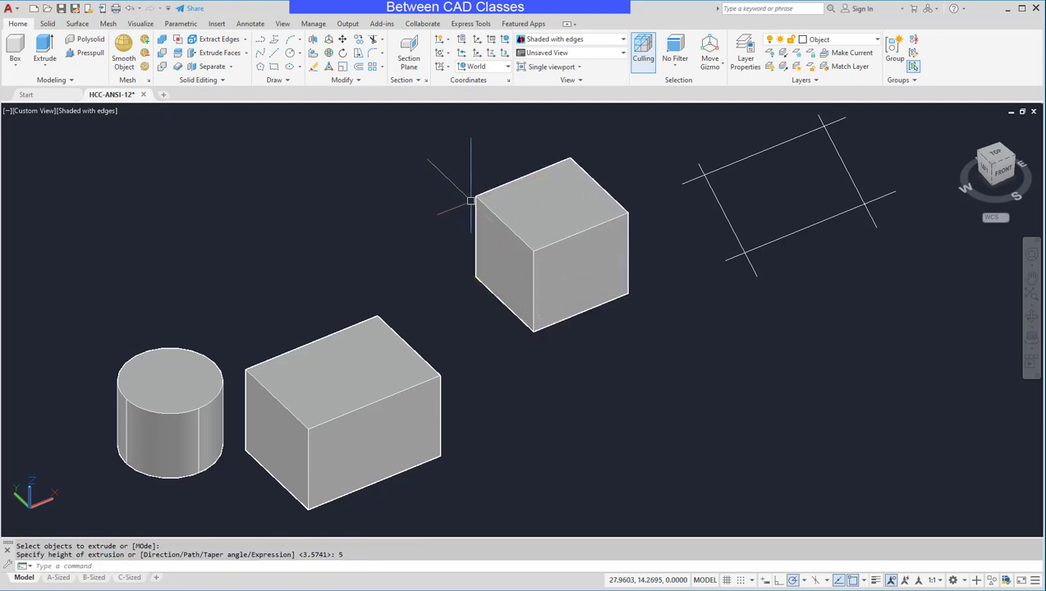
pyautogui.moveTo(770, 345); pyautogui.dragTo(568, 425, button='middle')
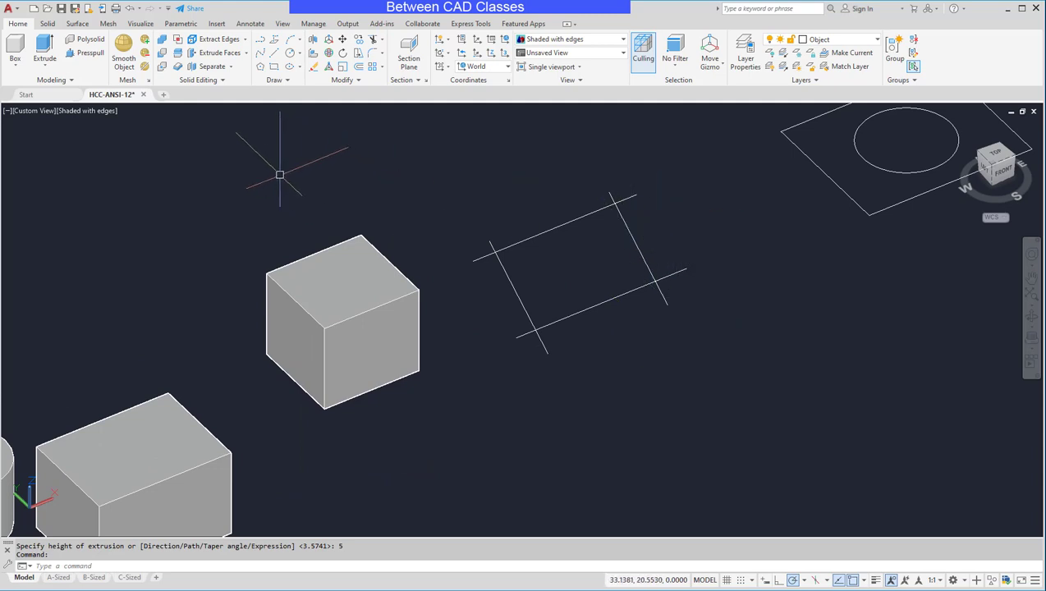
# Trim an overhanging line end near the outline's corner, then exit Trim.
pyautogui.click(371, 41)
pyautogui.click(481, 259)
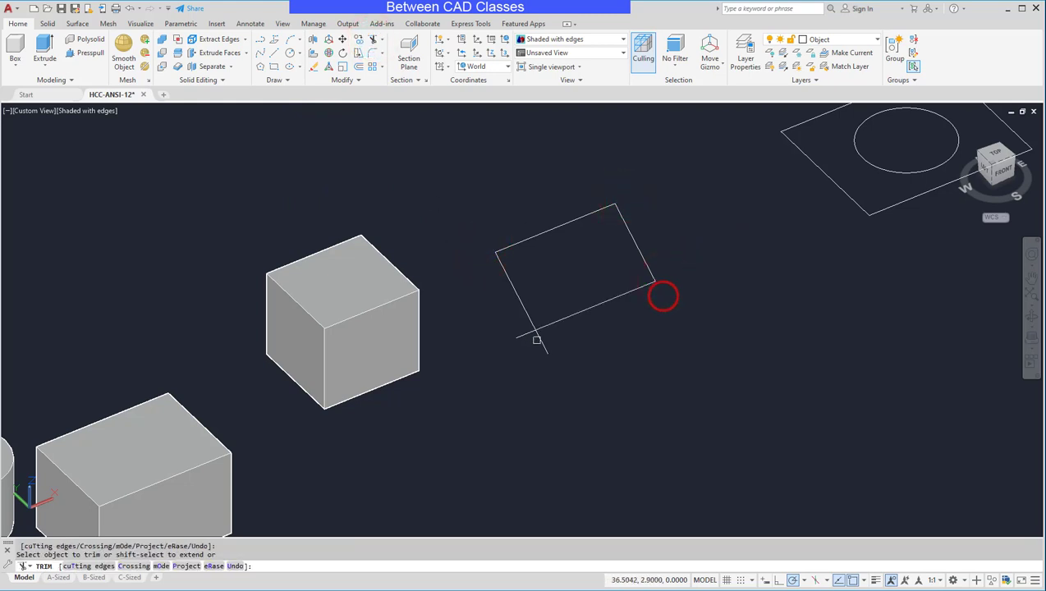
pyautogui.press('Escape')
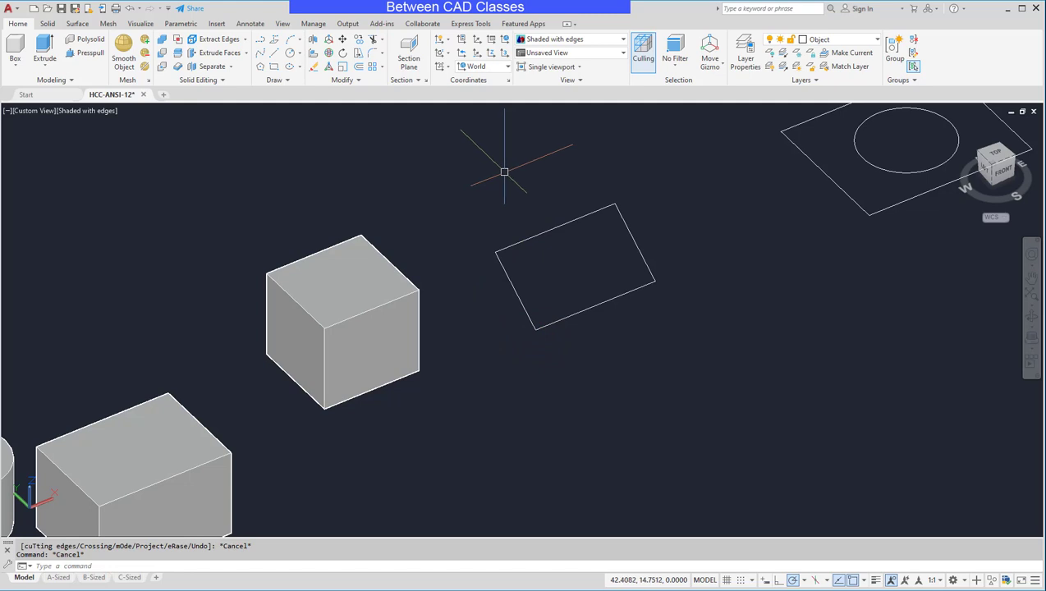
pyautogui.click(281, 80)
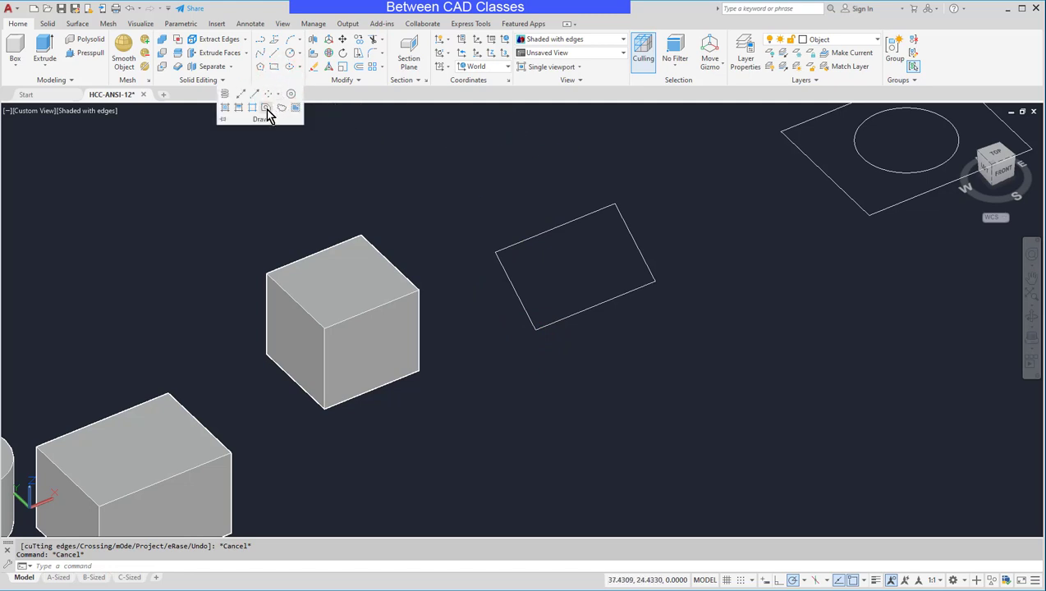
# Convert the four lines beside the cube into a single parallelogram region.
pyautogui.click(265, 109)
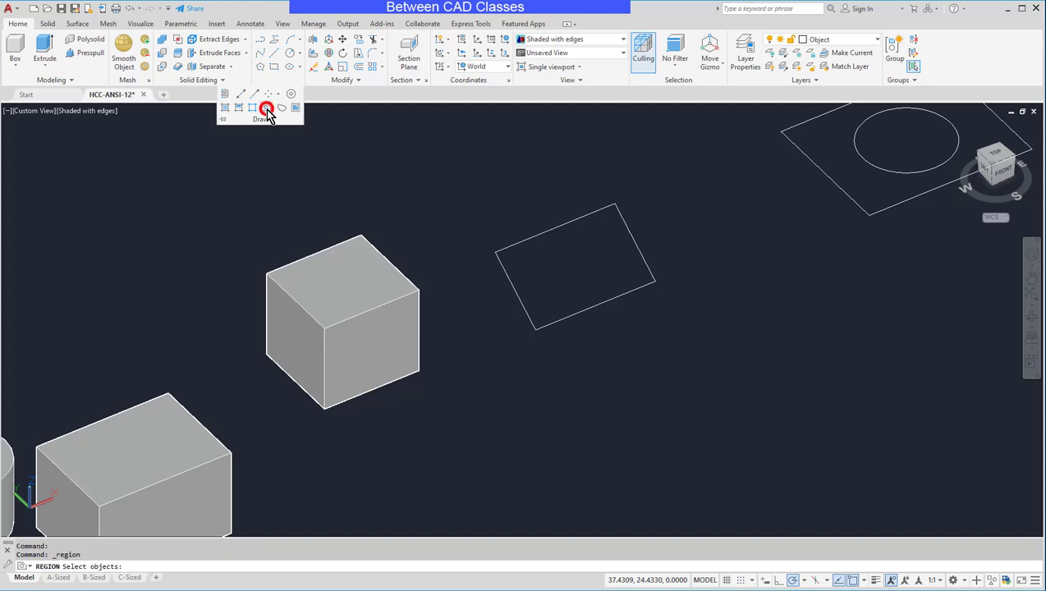
pyautogui.click(683, 188)
pyautogui.click(494, 351)
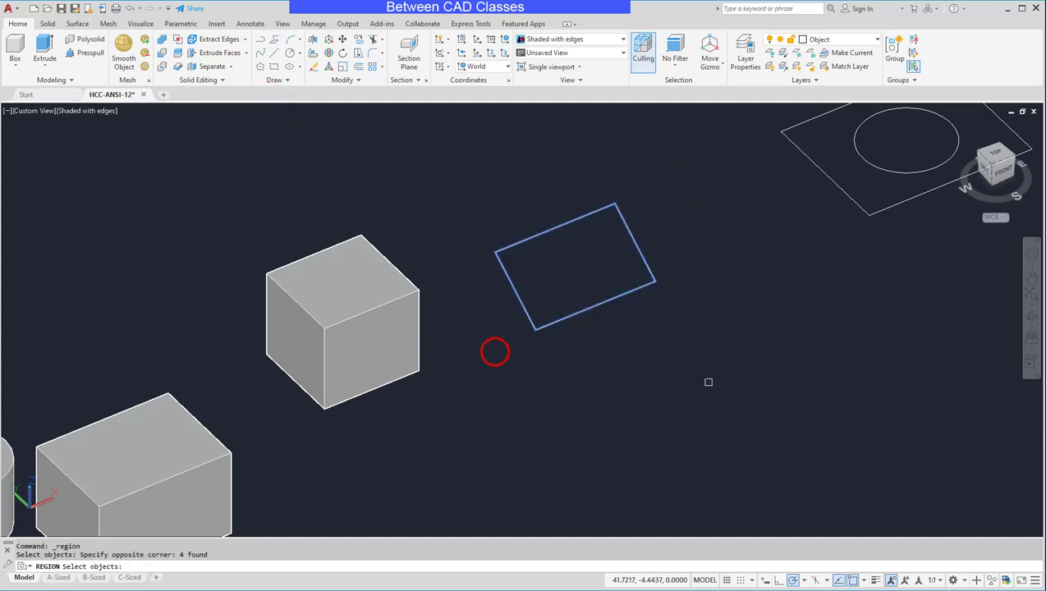
pyautogui.press('Return')
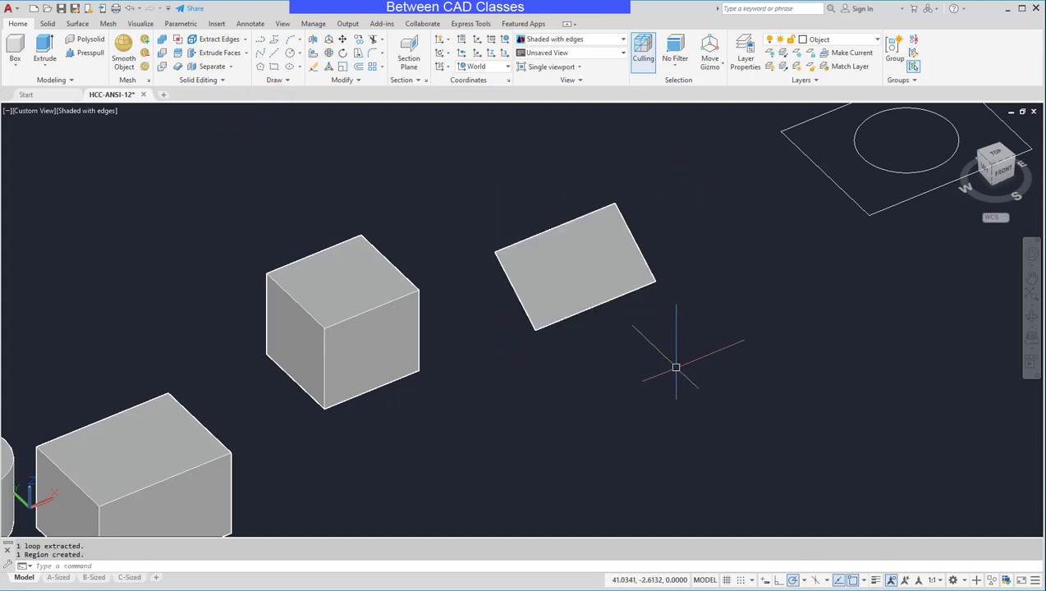
pyautogui.moveTo(645, 355)
pyautogui.keyDown('shift'); pyautogui.mouseDown(button='middle')
pyautogui.moveTo(654, 329)
pyautogui.moveTo(583, 351)
pyautogui.mouseUp(button='middle'); pyautogui.keyUp('shift')
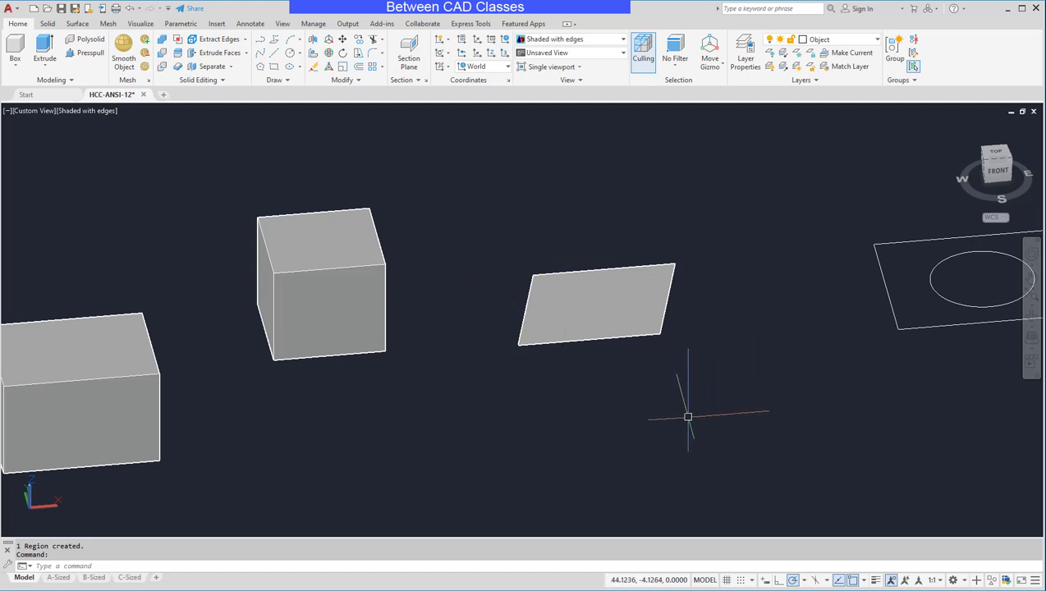
pyautogui.click(593, 296)
pyautogui.press('Escape')
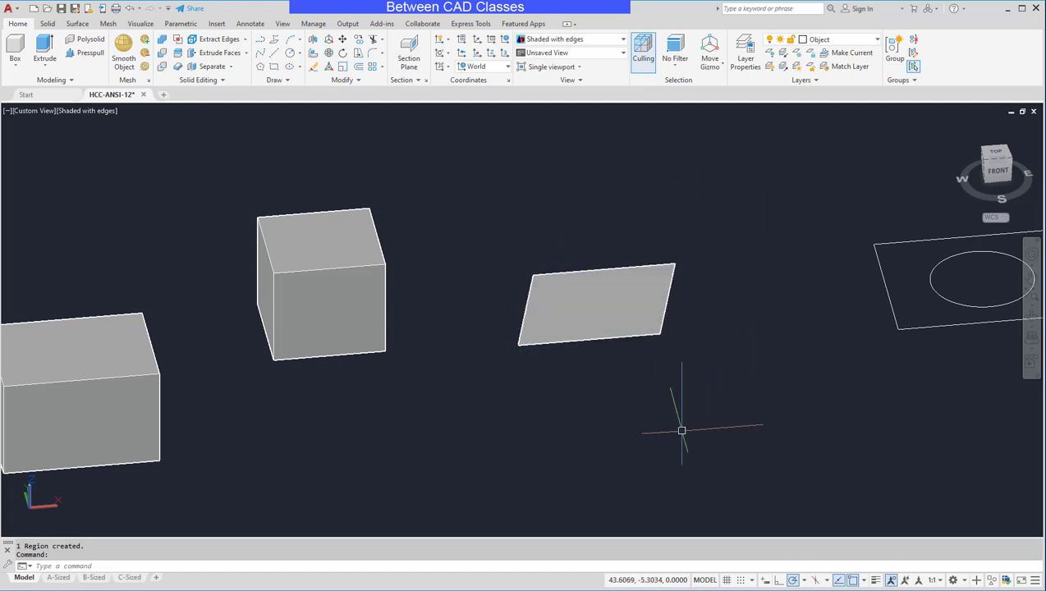
# Extrude the parallelogram region to a -6 height, forming a box solid.
pyautogui.click(45, 52)
pyautogui.click(530, 288)
pyautogui.press('Return')
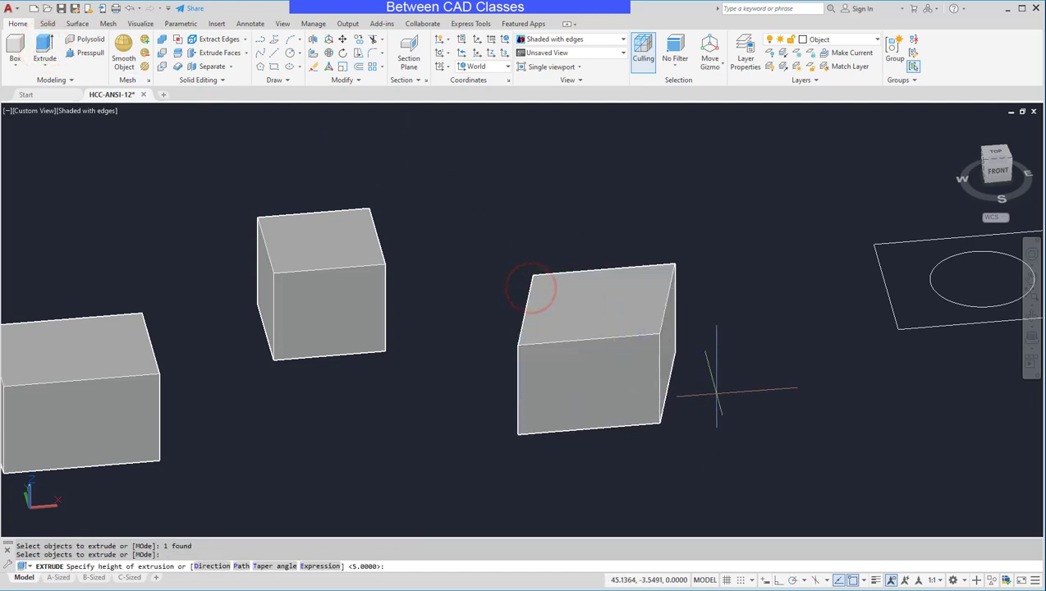
pyautogui.write('-6')
pyautogui.press('Return')
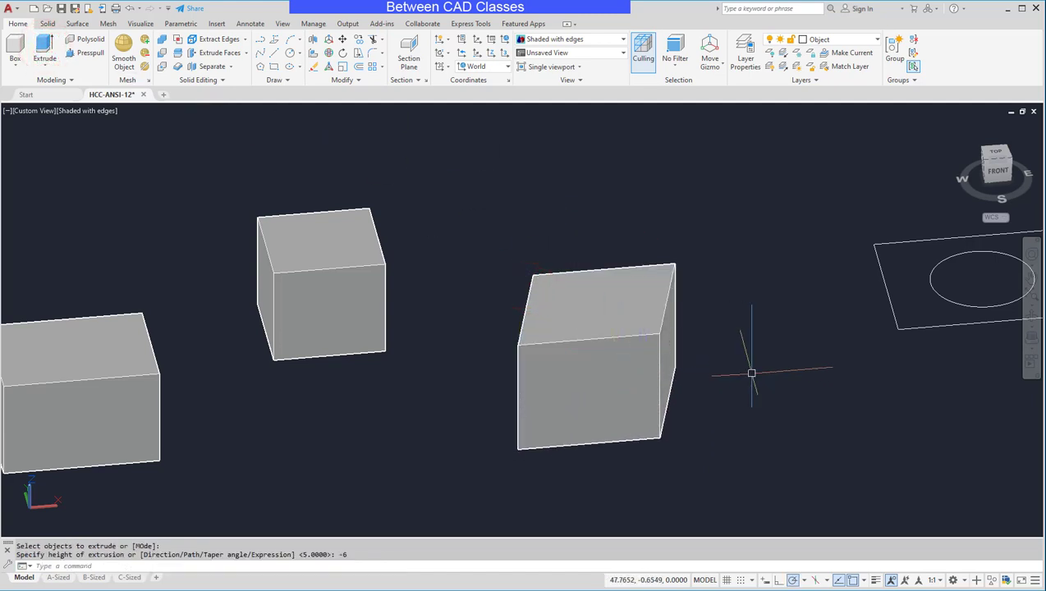
pyautogui.scroll(-3, 751, 373)
pyautogui.keyDown('shift'); pyautogui.moveTo(747, 379); pyautogui.dragTo(766, 431, button='middle'); pyautogui.keyUp('shift')
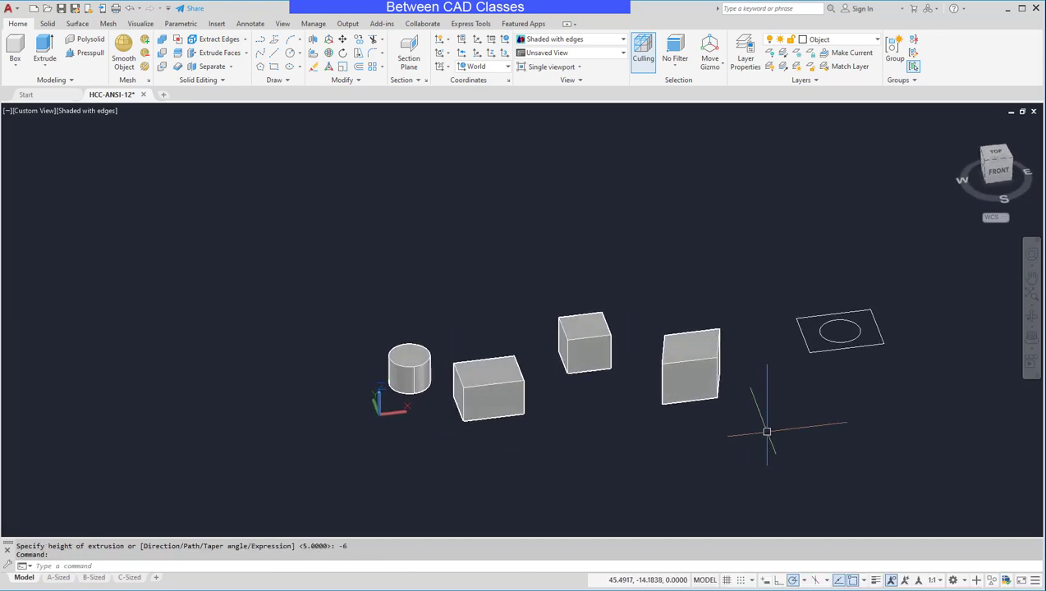
pyautogui.scroll(3, 915, 362)
pyautogui.moveTo(915, 361); pyautogui.dragTo(791, 378, button='middle')
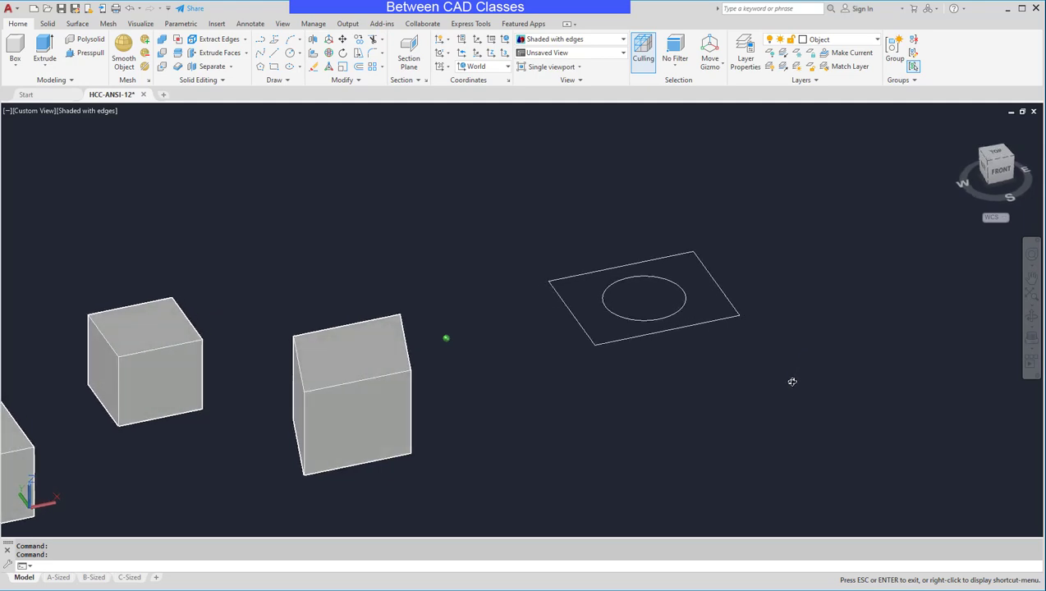
# Move the middle cube straight up with MOVE.
pyautogui.click(390, 391)
pyautogui.write('m')
pyautogui.press('Return')
pyautogui.click(425, 444)
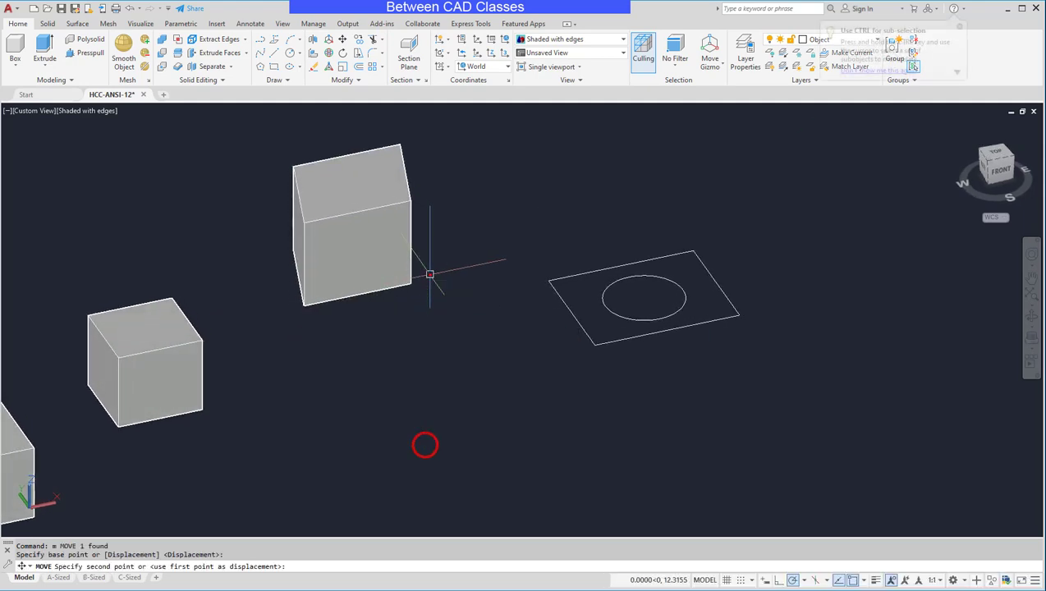
pyautogui.click(424, 274)
# Move the left cube down and to the right.
pyautogui.click(174, 378)
pyautogui.write('m')
pyautogui.press('Return')
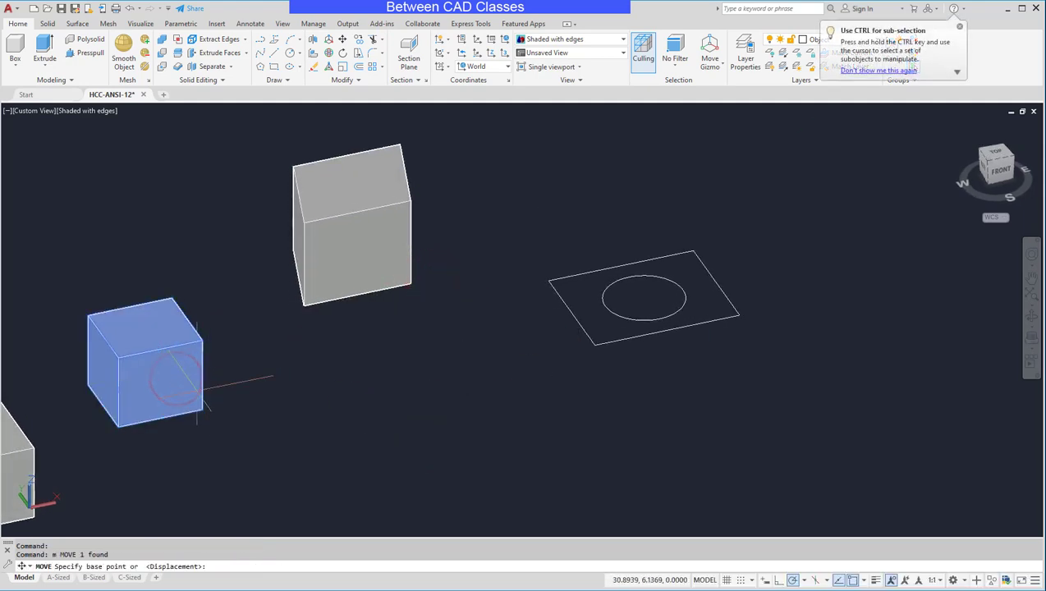
pyautogui.click(194, 392)
pyautogui.click(370, 462)
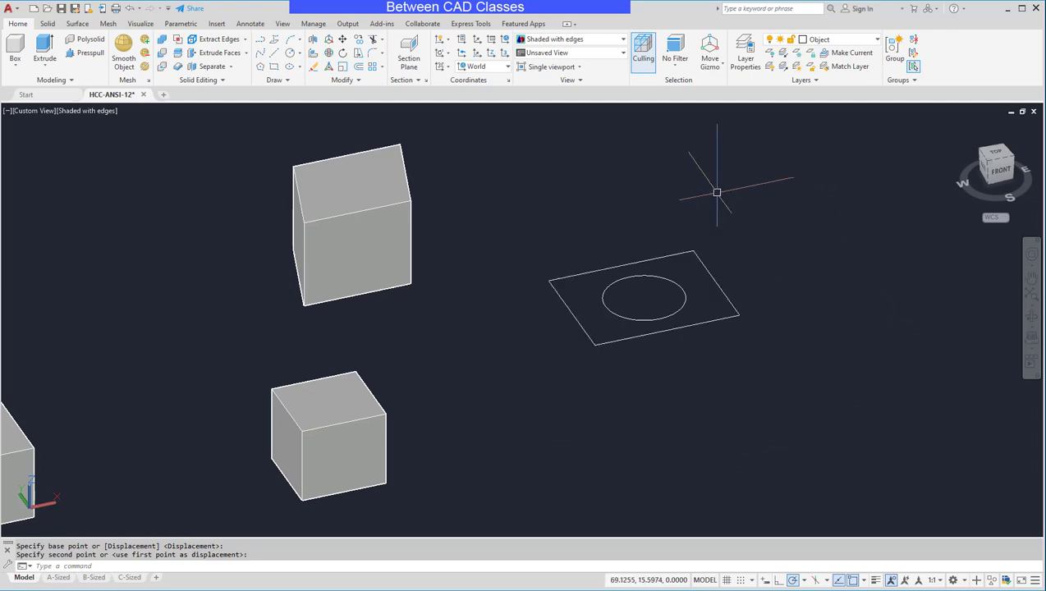
pyautogui.click(46, 48)
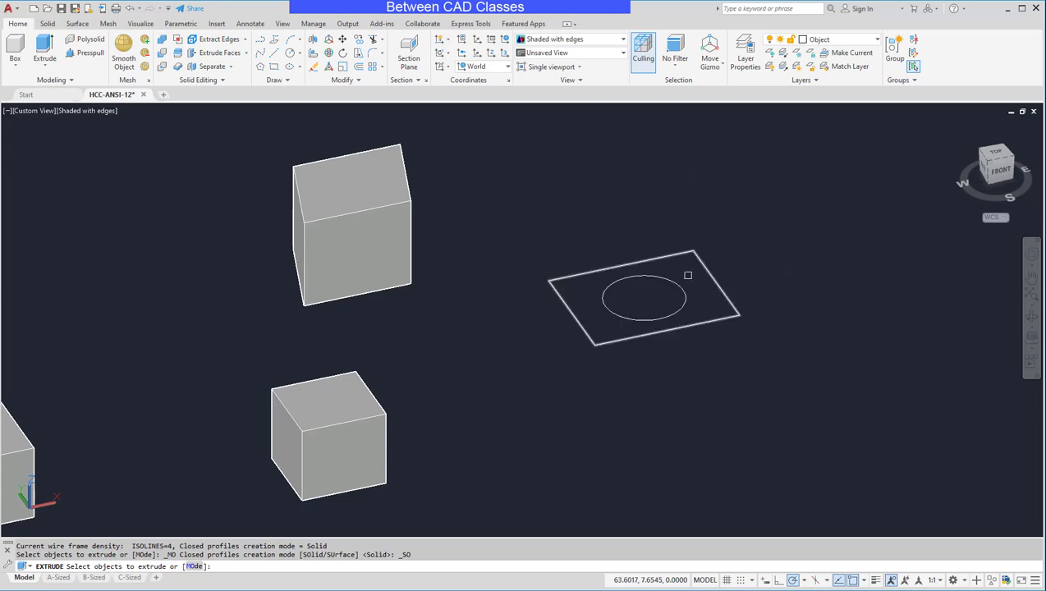
# Try Presspull inside the rectangle, then cancel it.
pyautogui.click(80, 54)
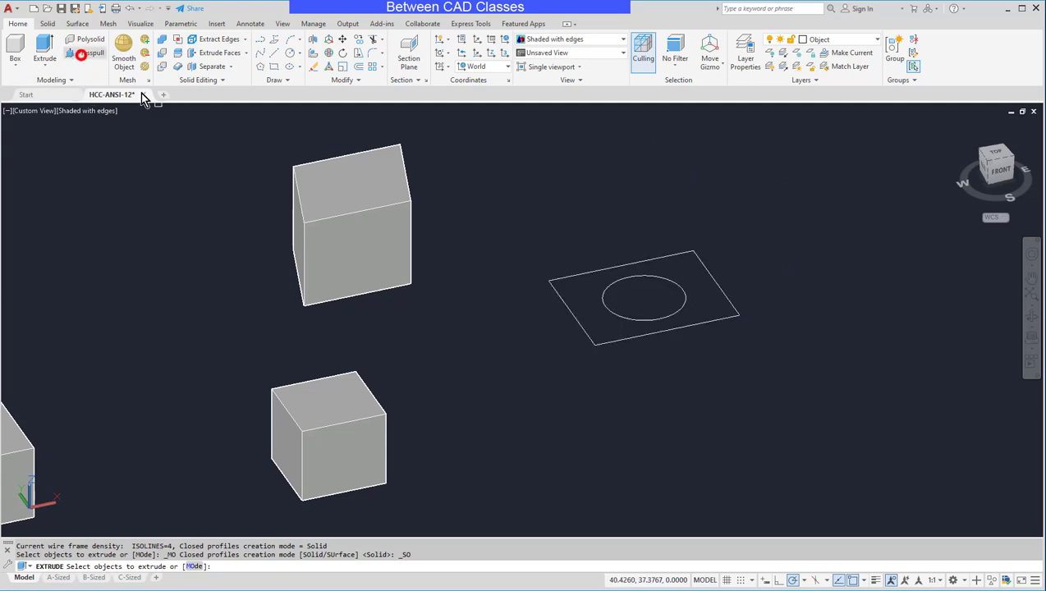
pyautogui.click(682, 270)
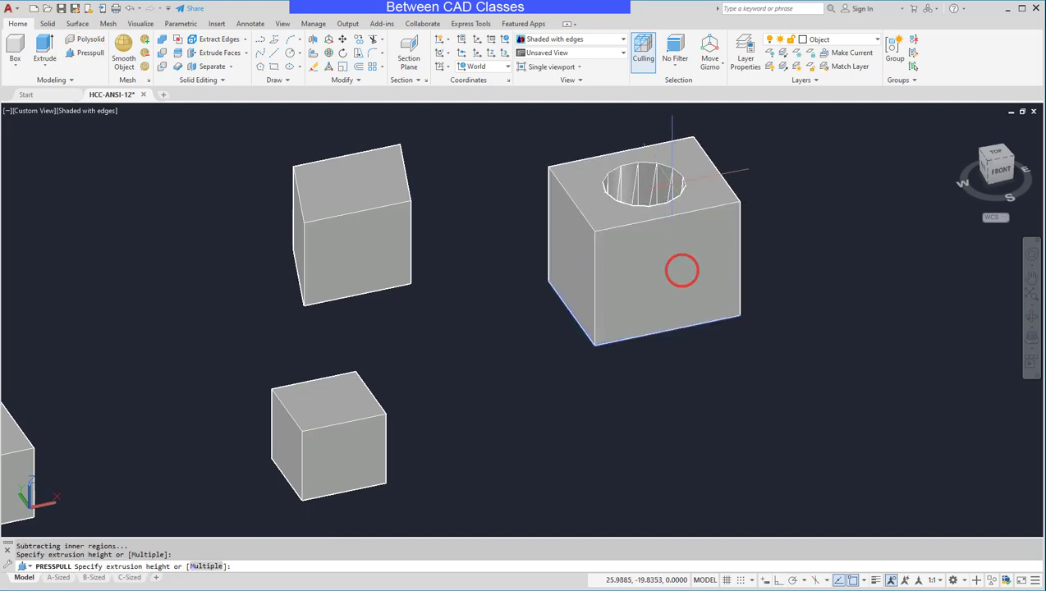
pyautogui.press('Escape')
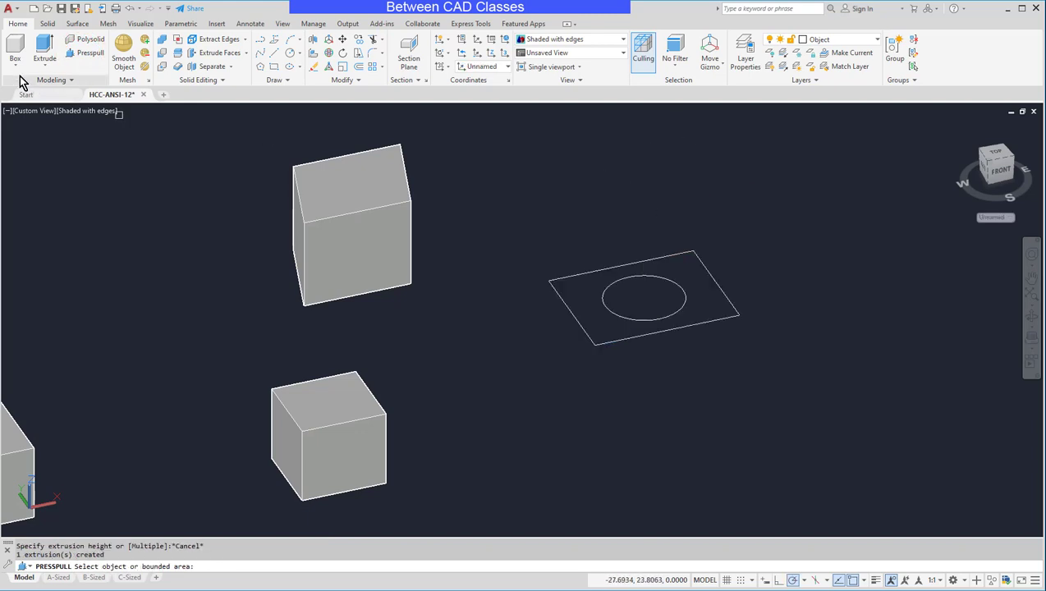
# Extrude the rectangle and inner circle together into a block with a circular top face.
pyautogui.click(45, 49)
pyautogui.click(721, 222)
pyautogui.click(572, 299)
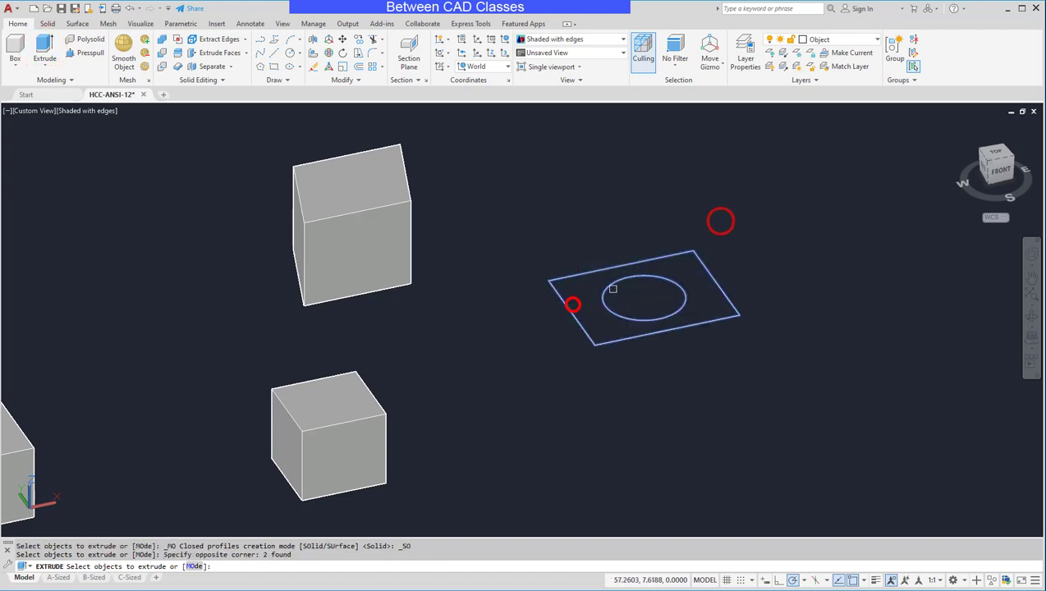
pyautogui.press('Return')
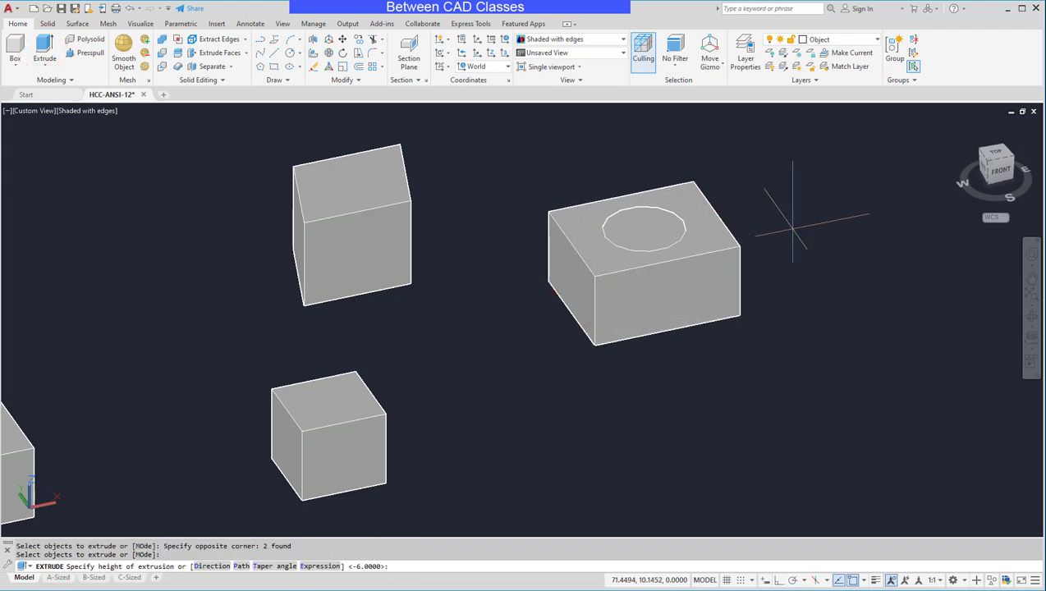
pyautogui.press('Escape')
pyautogui.press('Escape')
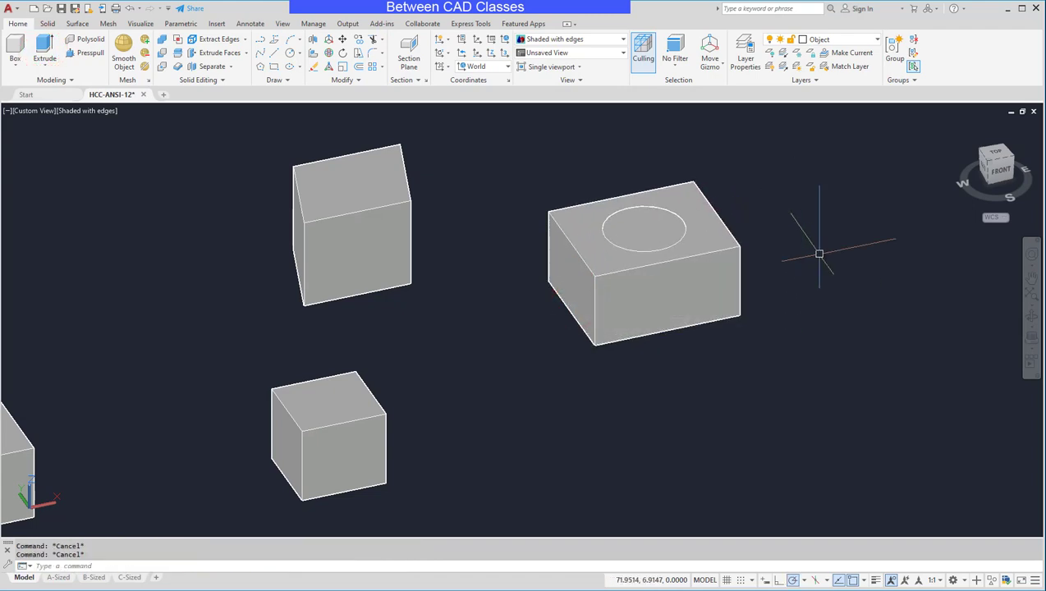
pyautogui.click(665, 226)
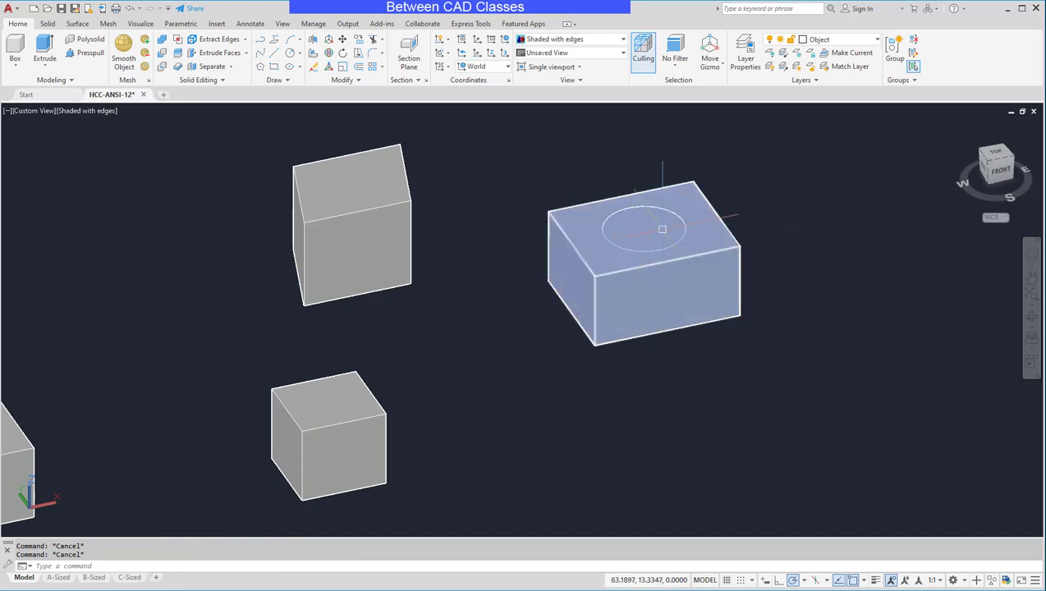
pyautogui.press('Escape')
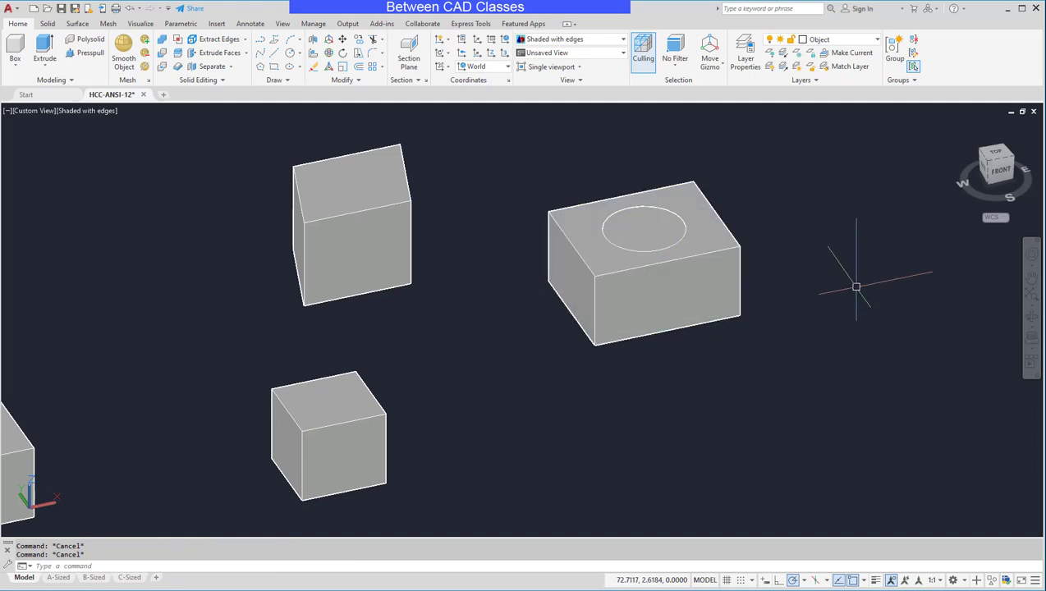